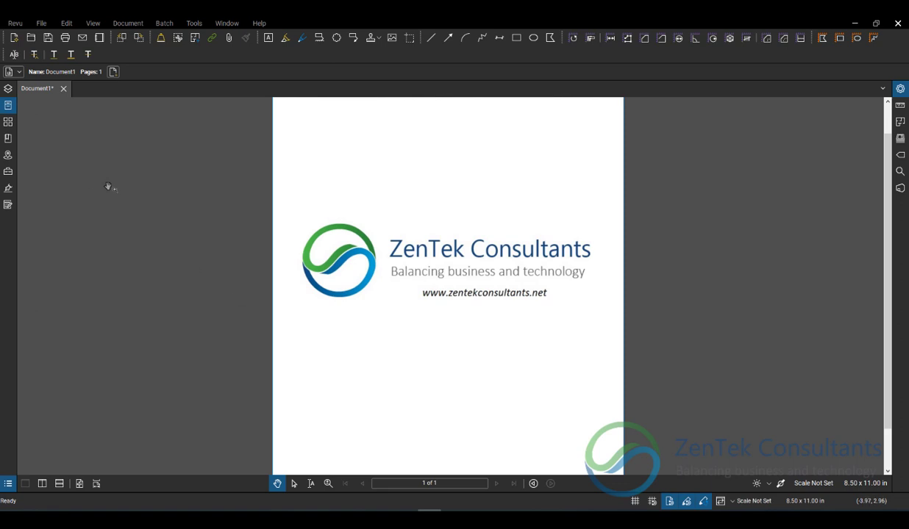
Open File Access to show the list of recent files.
left_click(10, 111)
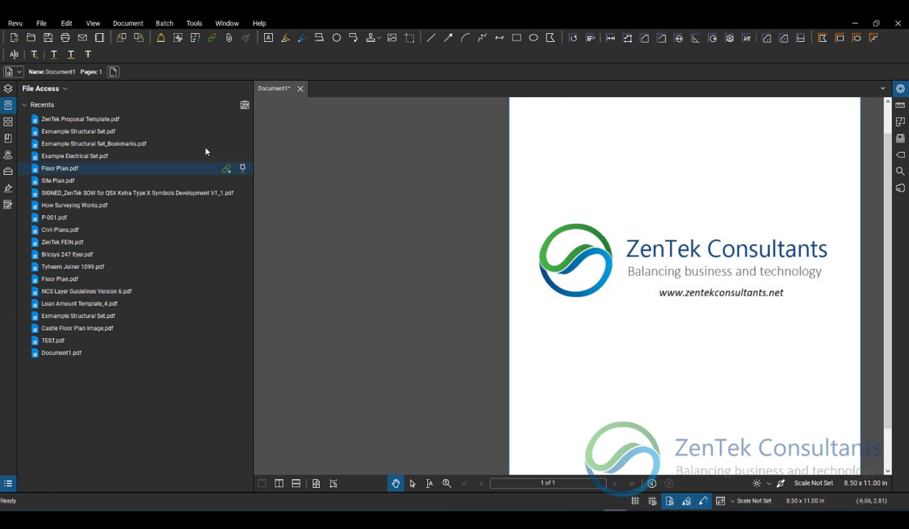
mouse_move(106, 116)
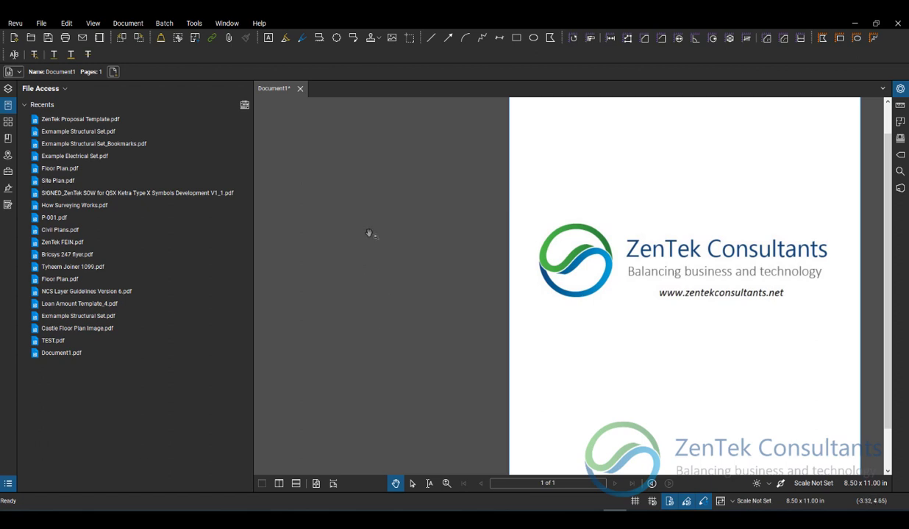
View the recent files by folder, by most accessed and by access history, ending on the by-date listing.
left_click(245, 107)
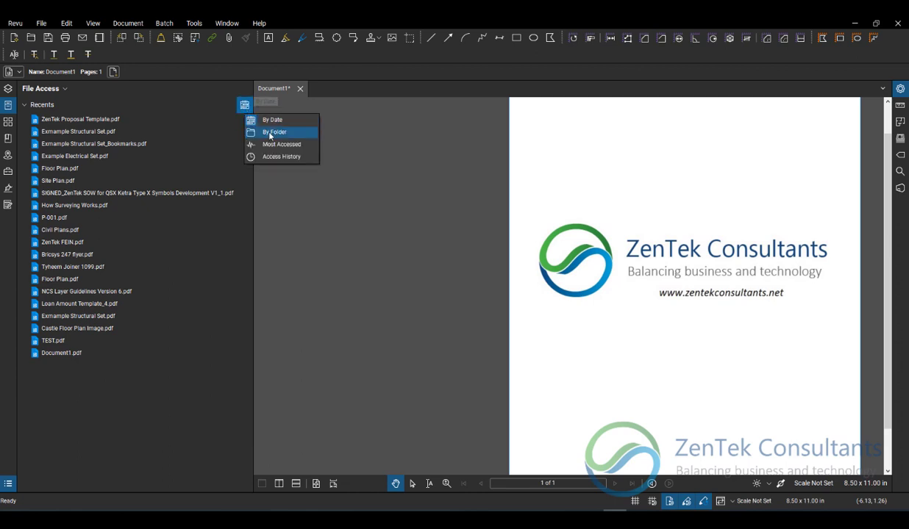
left_click(272, 132)
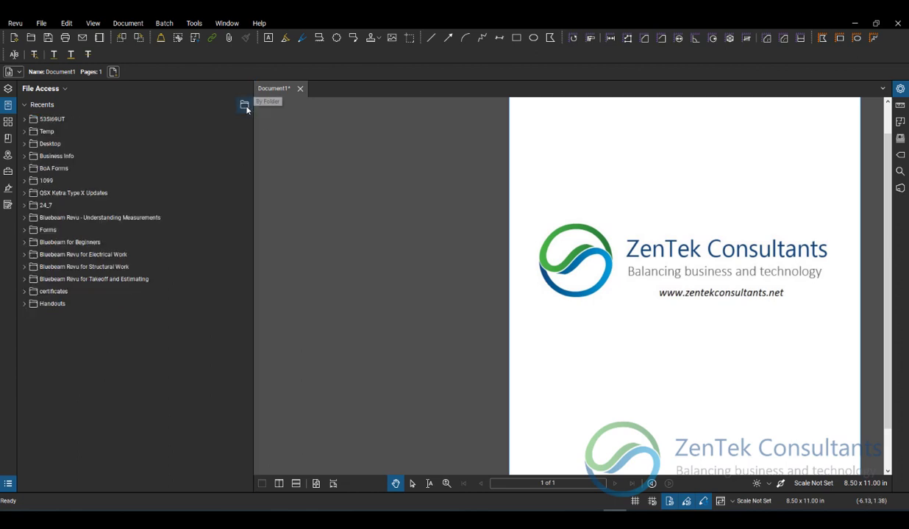
left_click(247, 108)
left_click(273, 152)
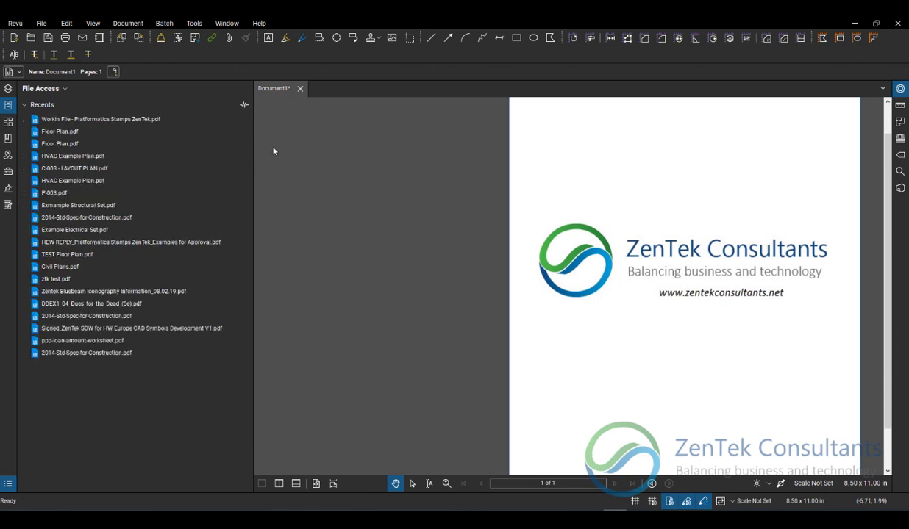
left_click(244, 104)
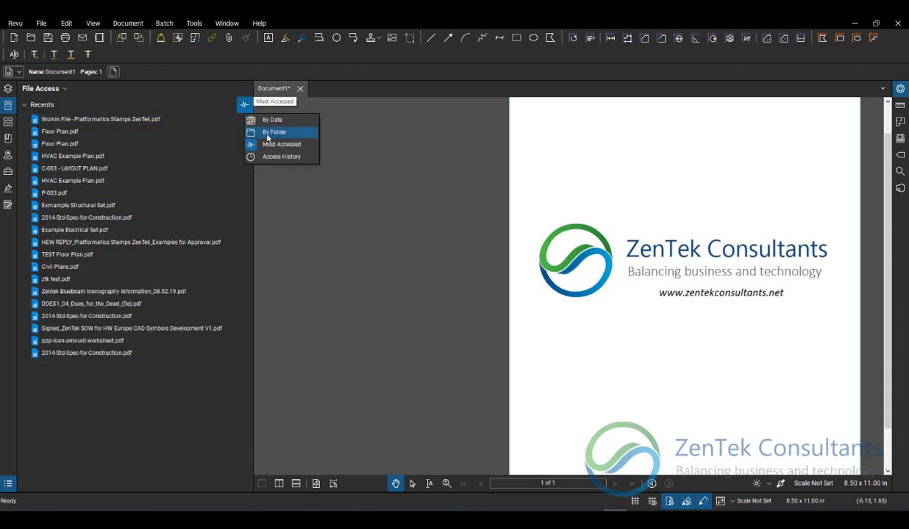
left_click(276, 160)
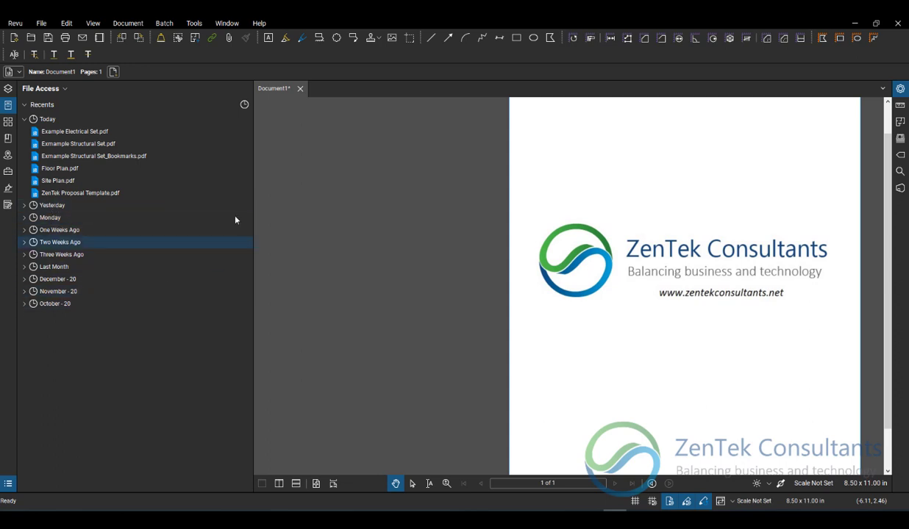
left_click(245, 104)
left_click(273, 118)
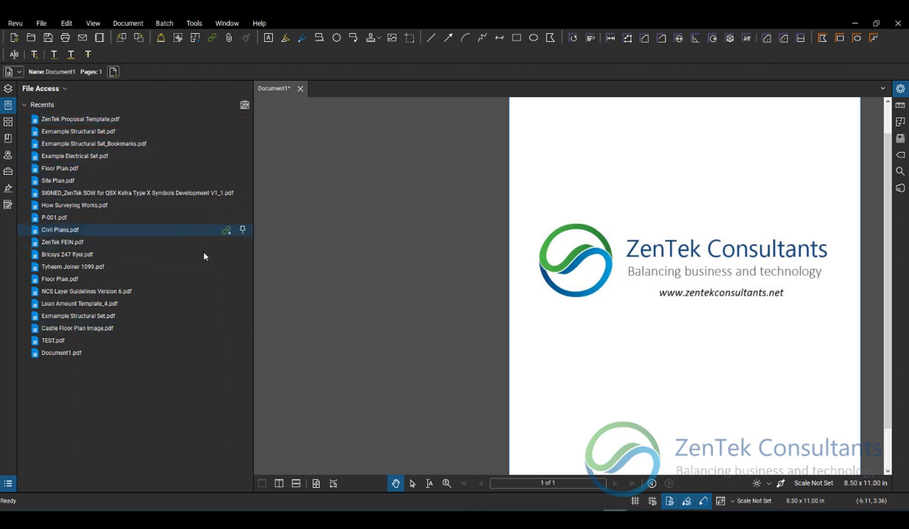
Pin ZenTek Proposal Template.pdf from the recent files without assigning it to a category.
mouse_move(131, 127)
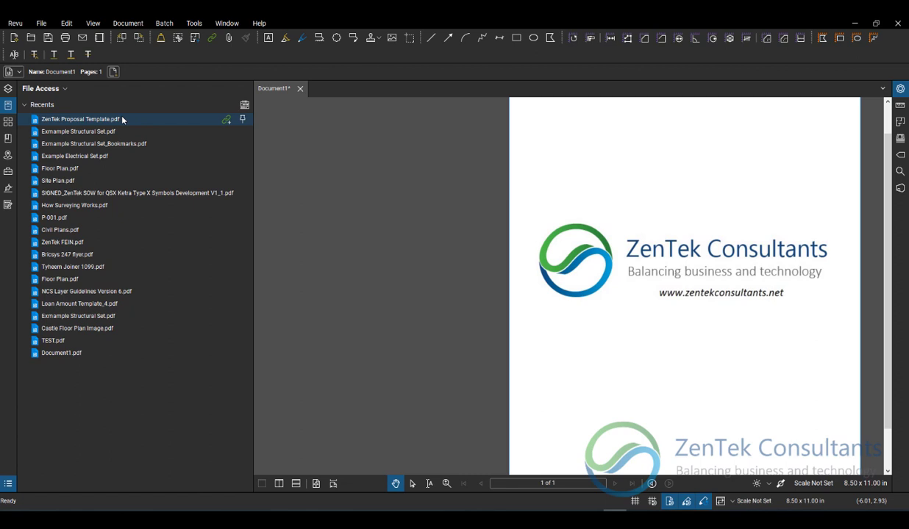
left_click(243, 119)
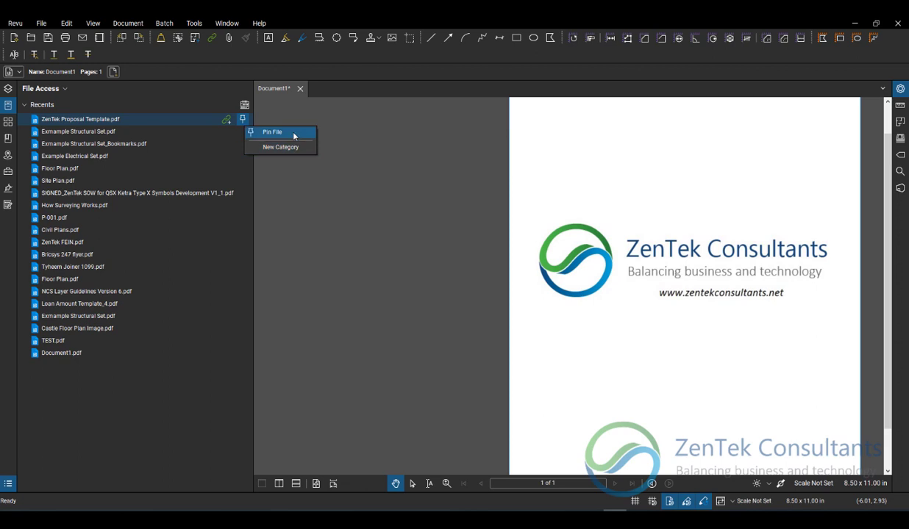
left_click(294, 133)
Collapse and re-expand the Pinned and Recents groups, and preview the pinned proposal template.
left_click(25, 134)
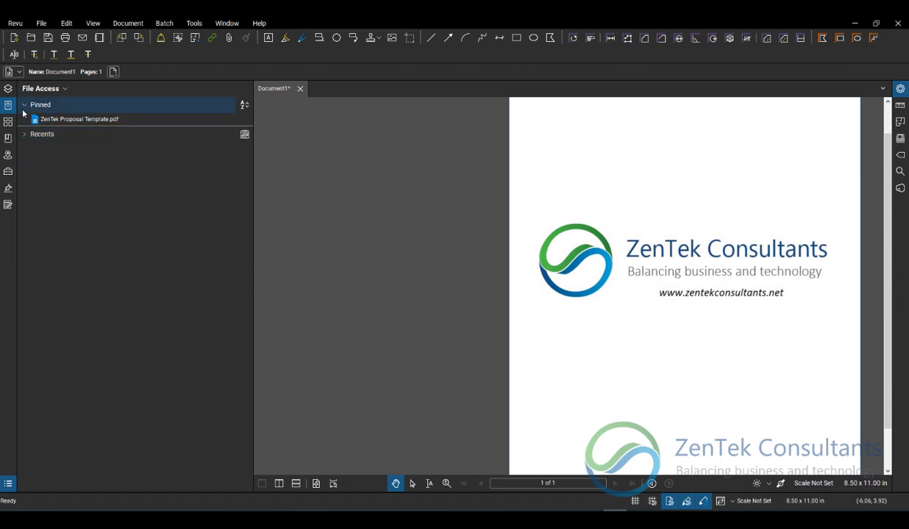
left_click(23, 105)
left_click(25, 122)
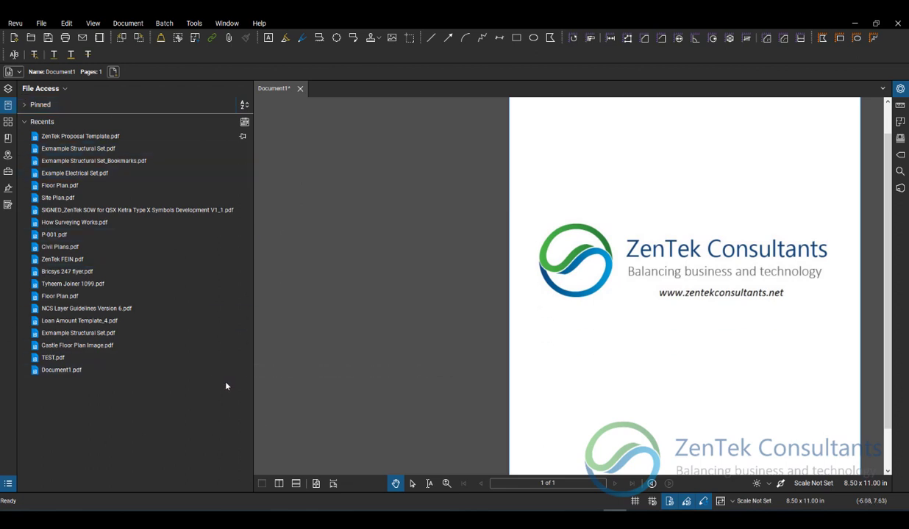
left_click(55, 105)
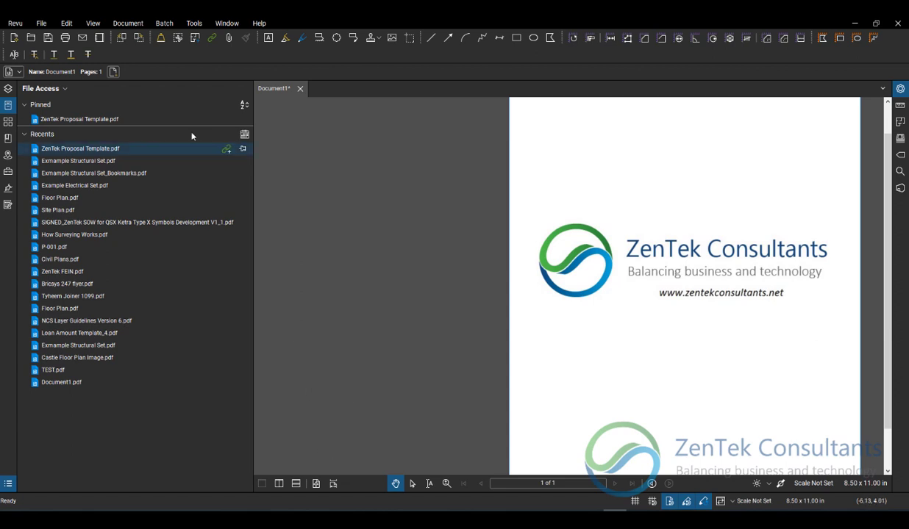
mouse_move(163, 122)
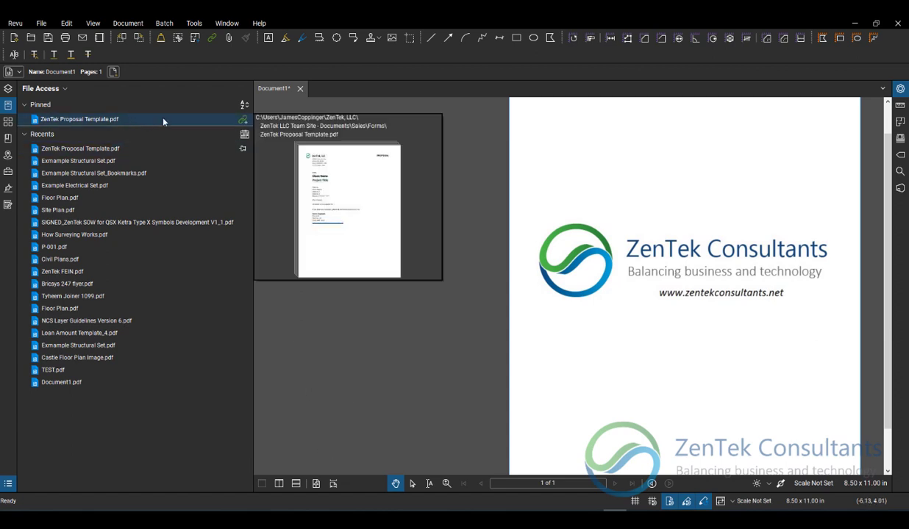
Unpin ZenTek Proposal Template.pdf from the Pinned group.
right_click(126, 120)
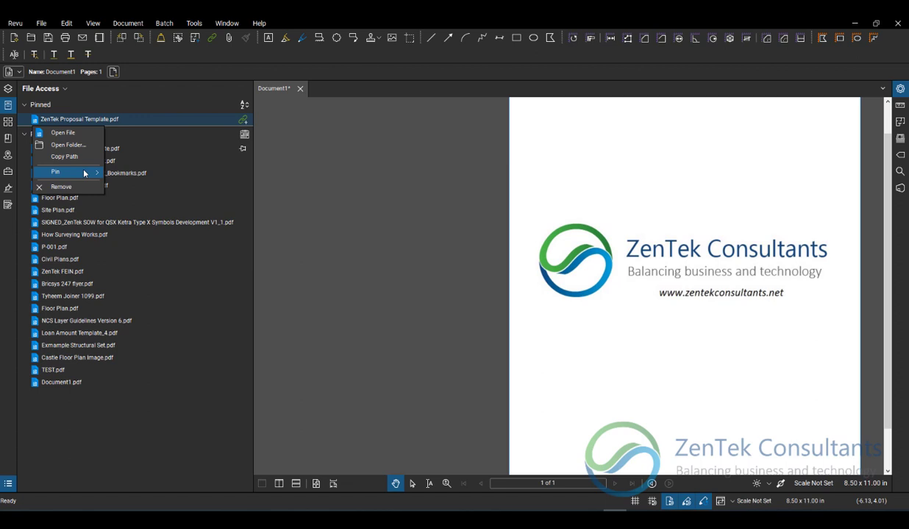
mouse_move(83, 171)
left_click(154, 177)
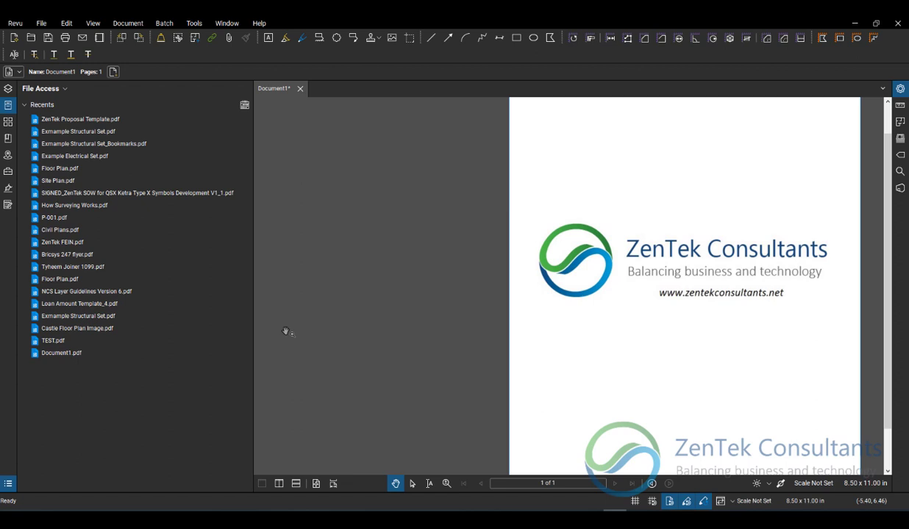
Pin ZenTek Proposal Template.pdf under a new pinned category named "ZenTek Standards".
mouse_move(125, 123)
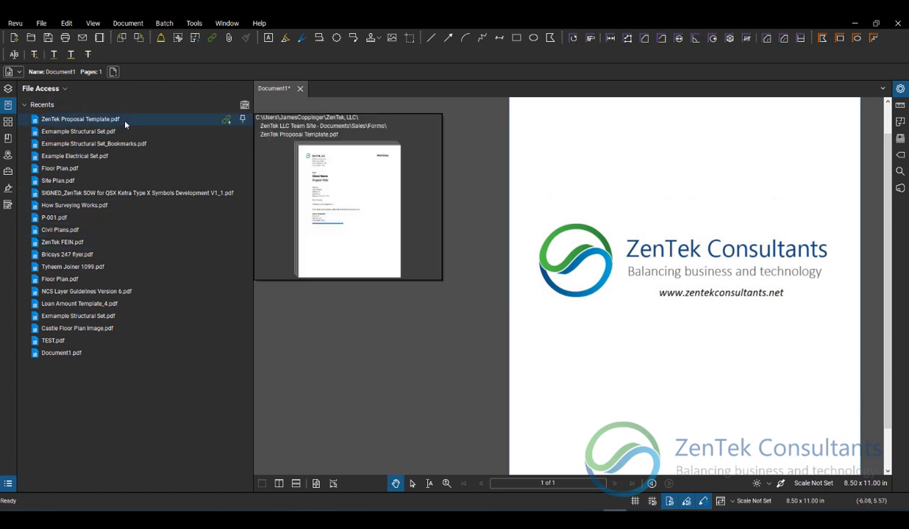
left_click(243, 120)
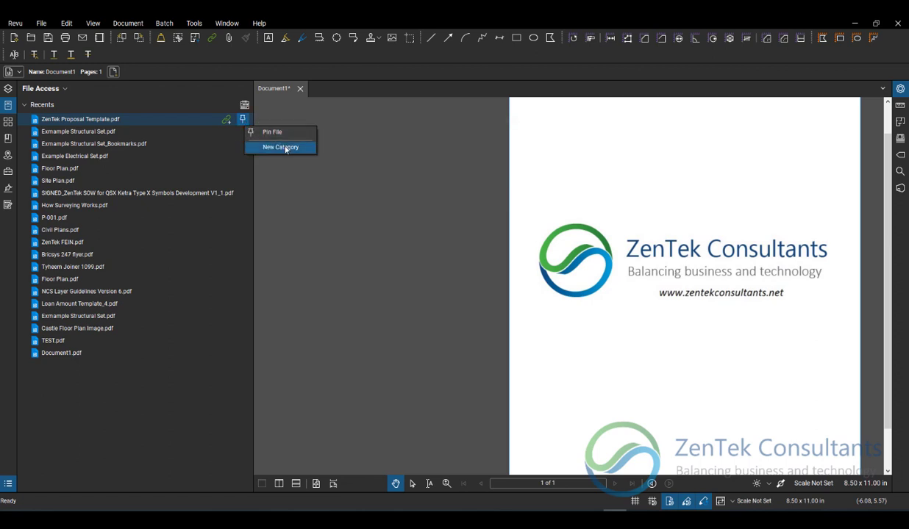
left_click(282, 147)
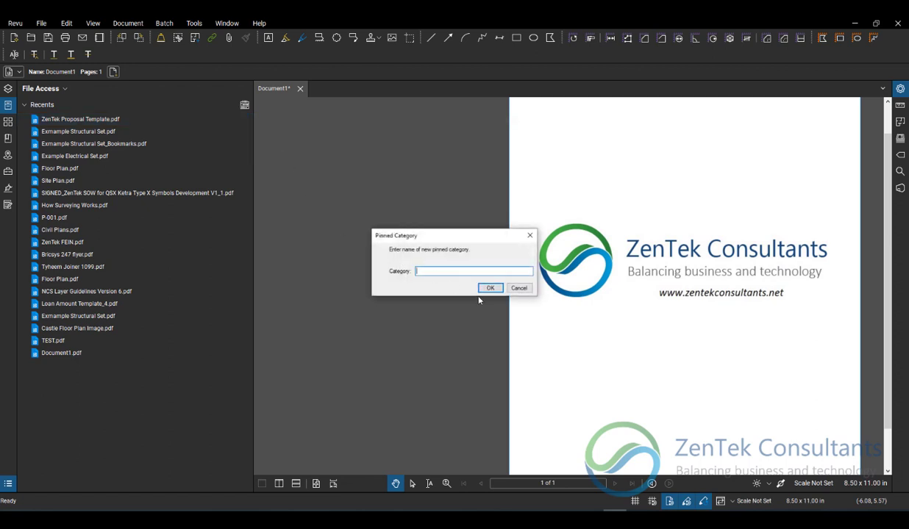
type("ZenTek Standards")
left_click(490, 288)
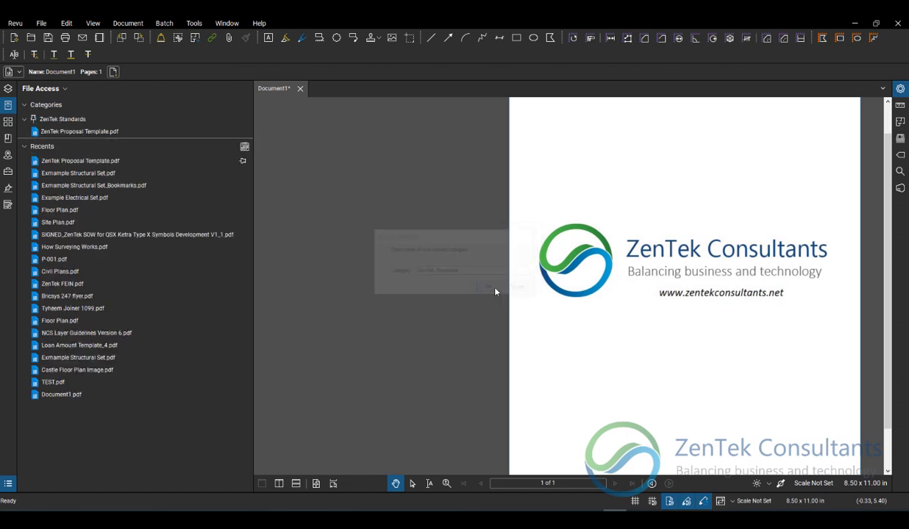
Pin NCS Layer Guidelines Version 6.pdf from the recent files to the ZenTek Standards category.
mouse_move(59, 132)
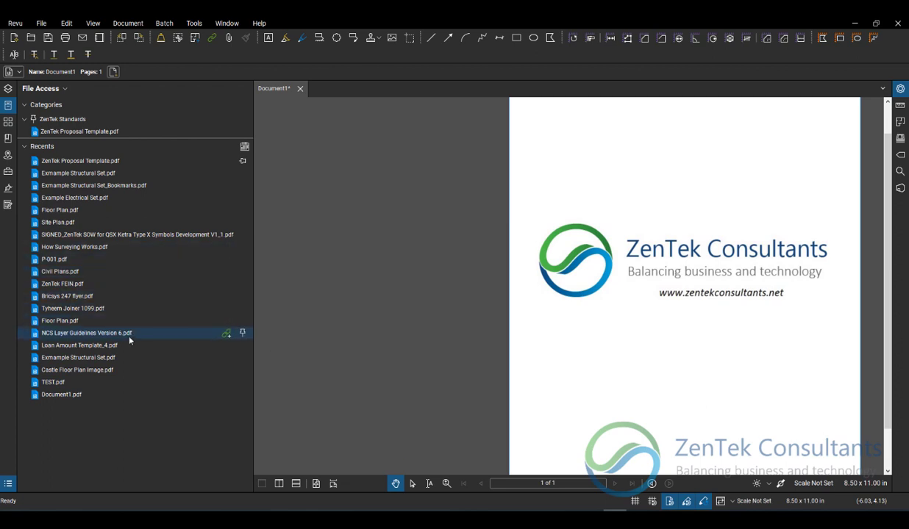
mouse_move(130, 340)
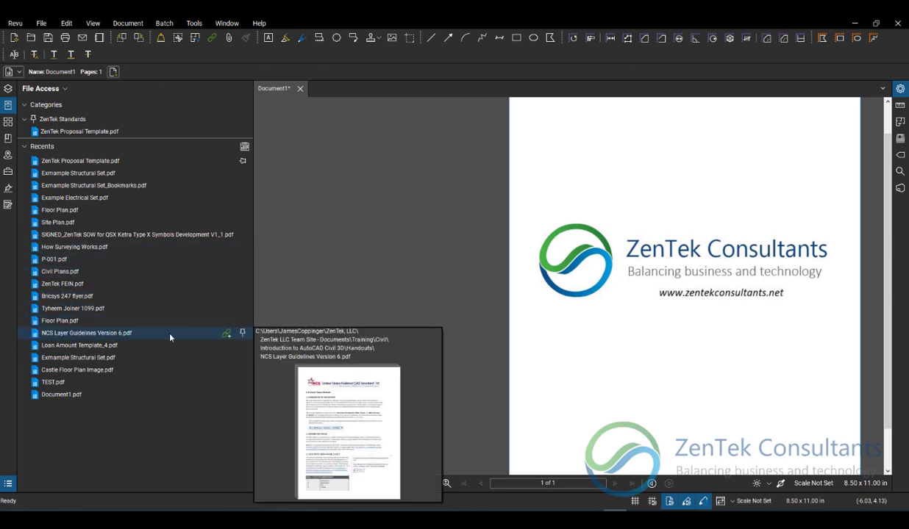
left_click(242, 333)
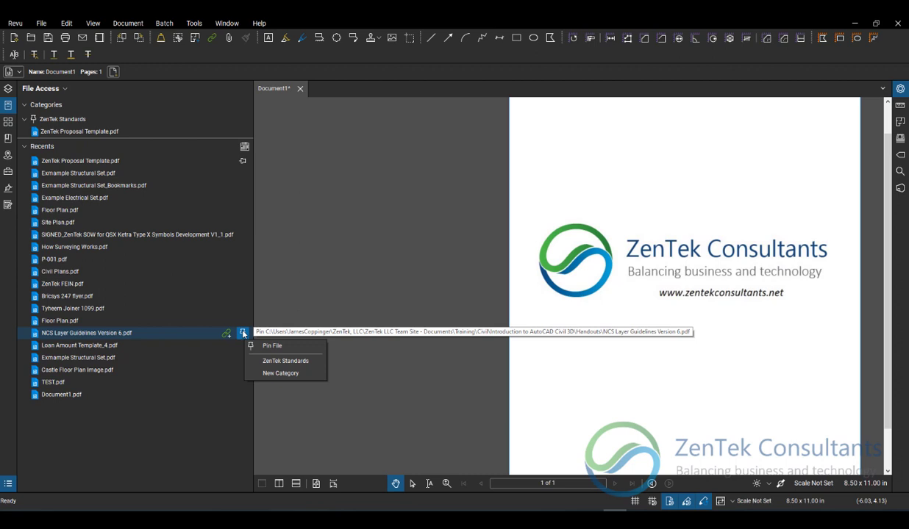
left_click(286, 361)
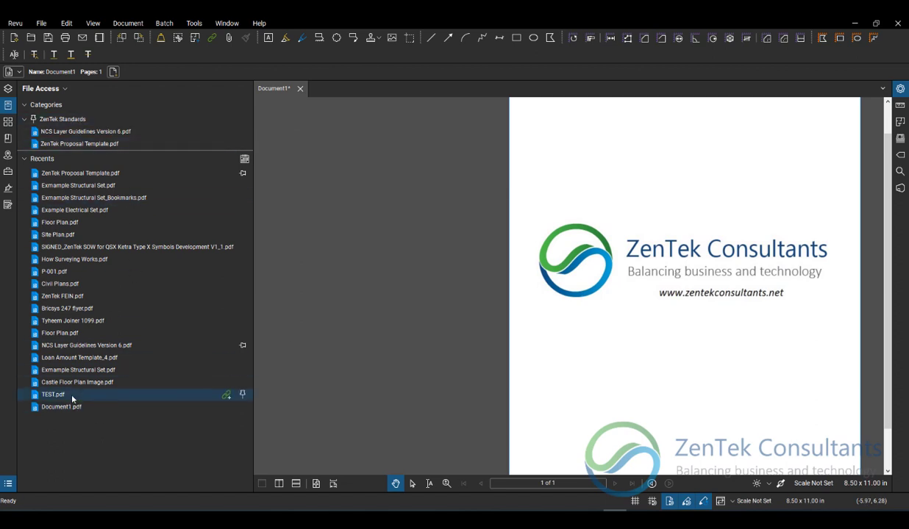
Pin How Surveying Works.pdf from the recent files to the ZenTek Standards category.
mouse_move(110, 382)
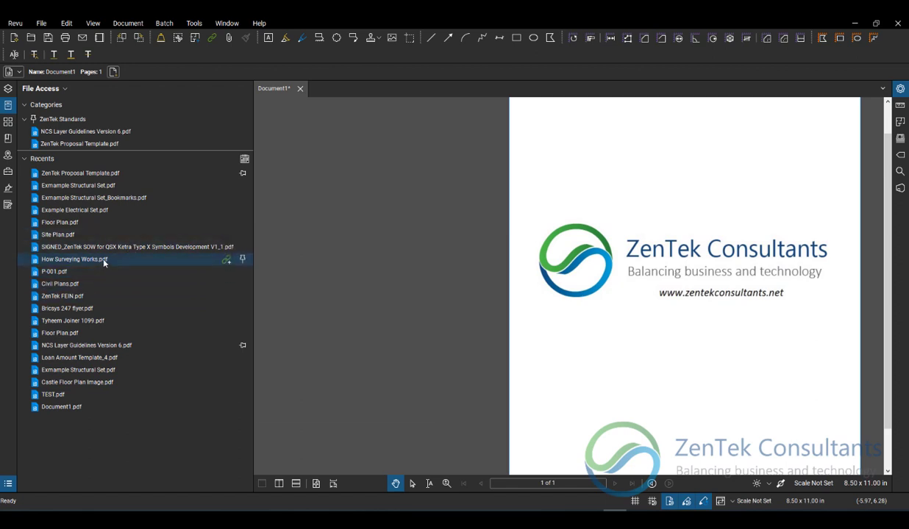
left_click(242, 261)
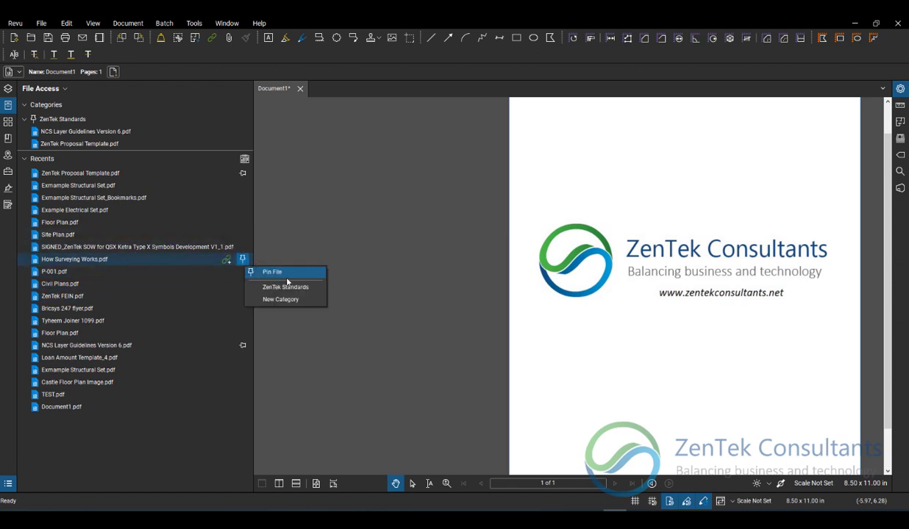
left_click(293, 287)
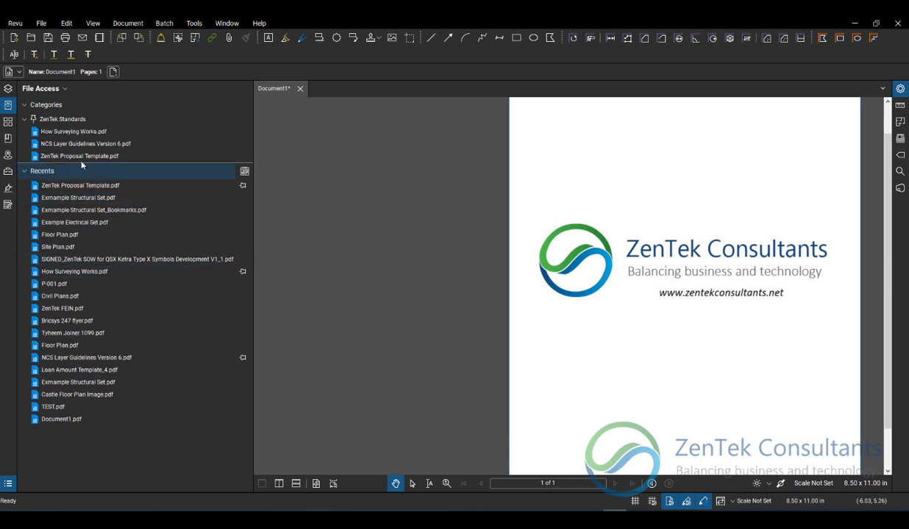
Collapse and expand the ZenTek Standards category and the Recents group, leaving only Recents expanded.
left_click(25, 119)
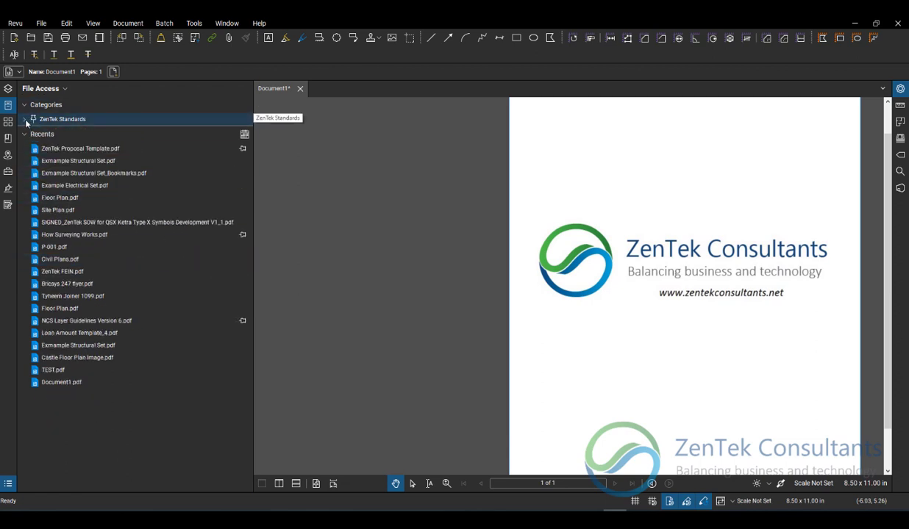
left_click(24, 134)
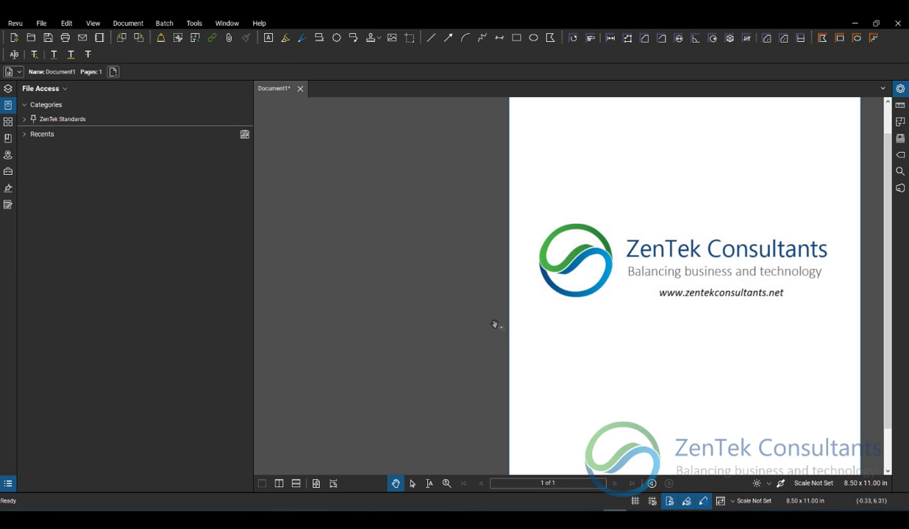
left_click(25, 120)
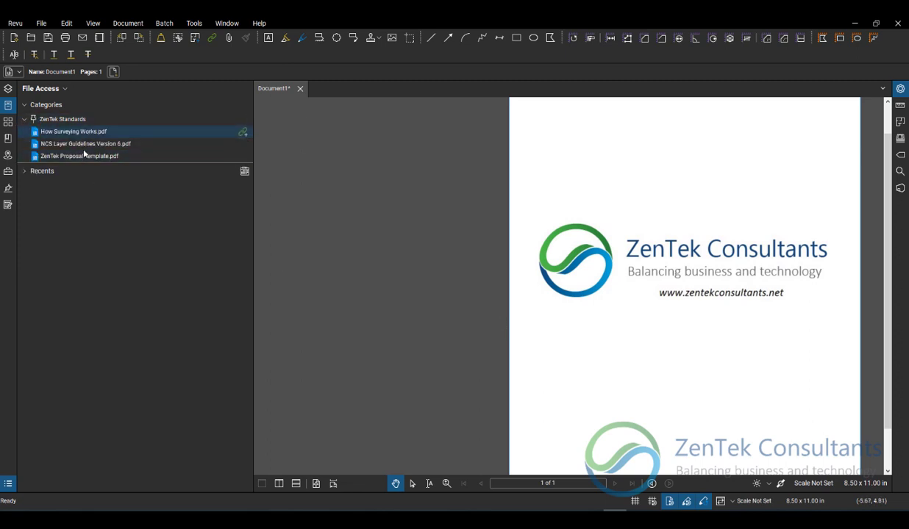
left_click(24, 119)
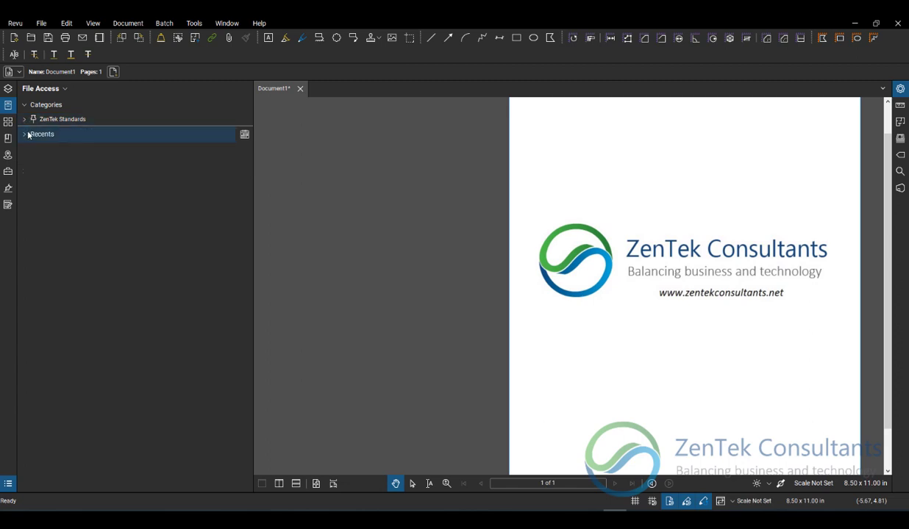
left_click(26, 136)
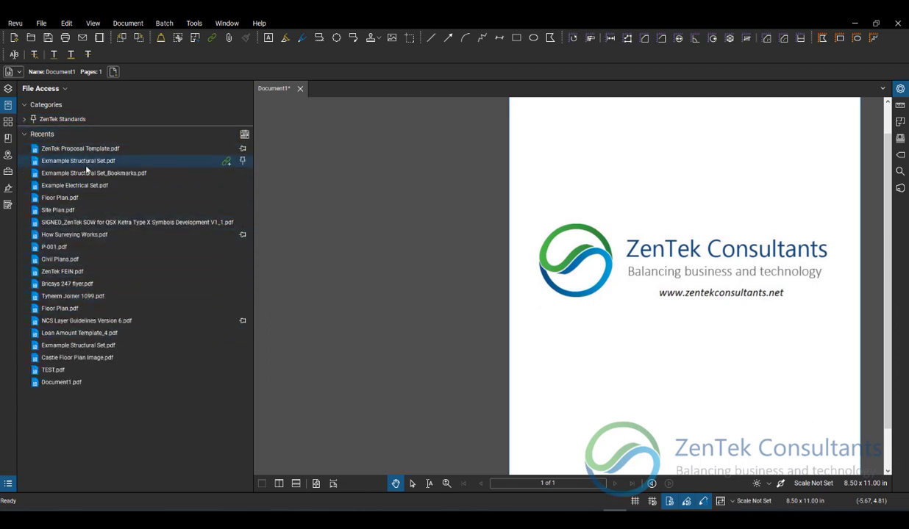
Pin Civil Plans.pdf under a new pinned category named "Project 12345".
mouse_move(191, 260)
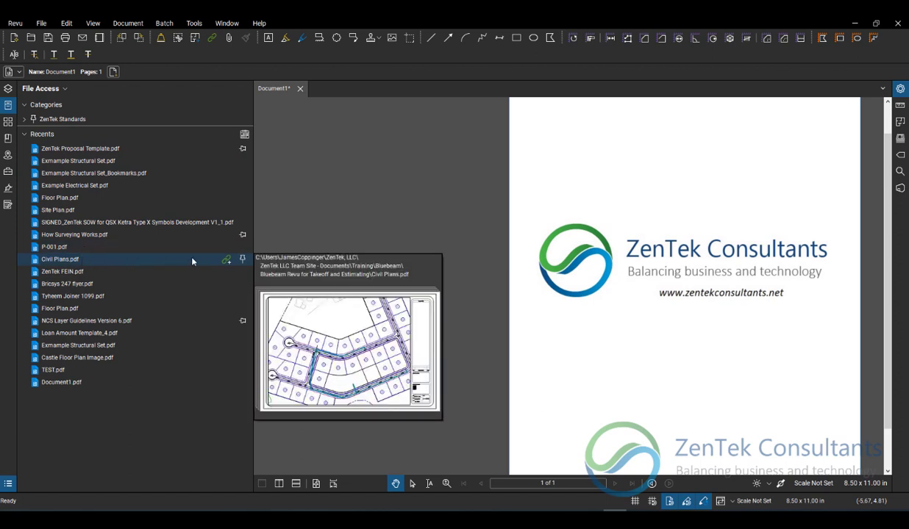
left_click(243, 261)
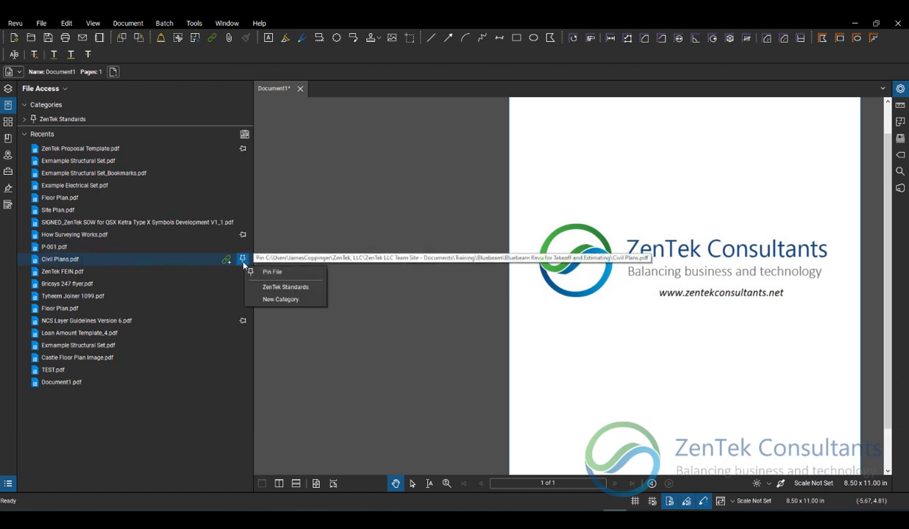
left_click(288, 300)
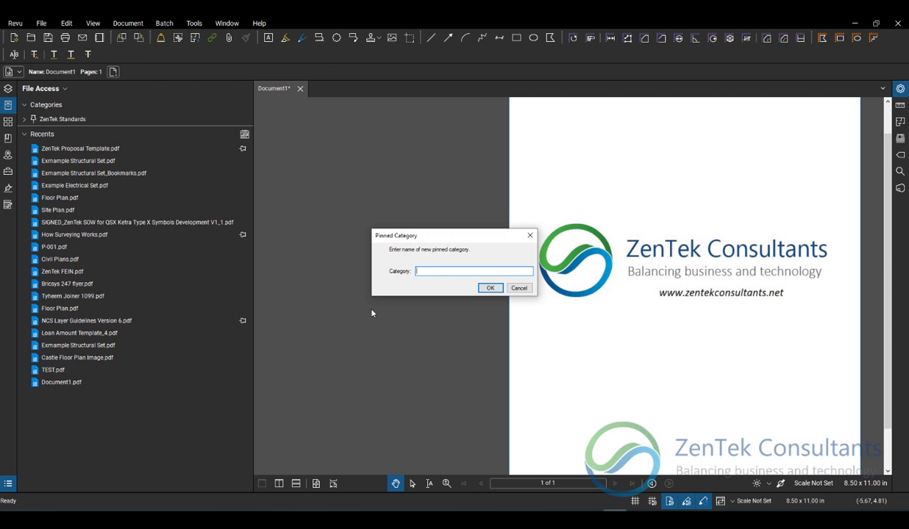
type("Project 12345")
left_click(490, 288)
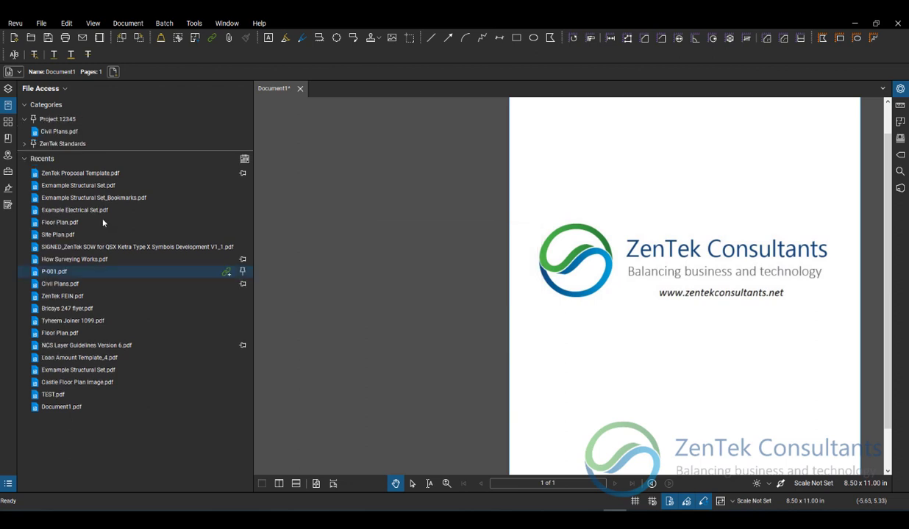
Collapse Recents, check the files pinned under Project 12345 and ZenTek Standards, and close File Access.
left_click(26, 120)
left_click(25, 146)
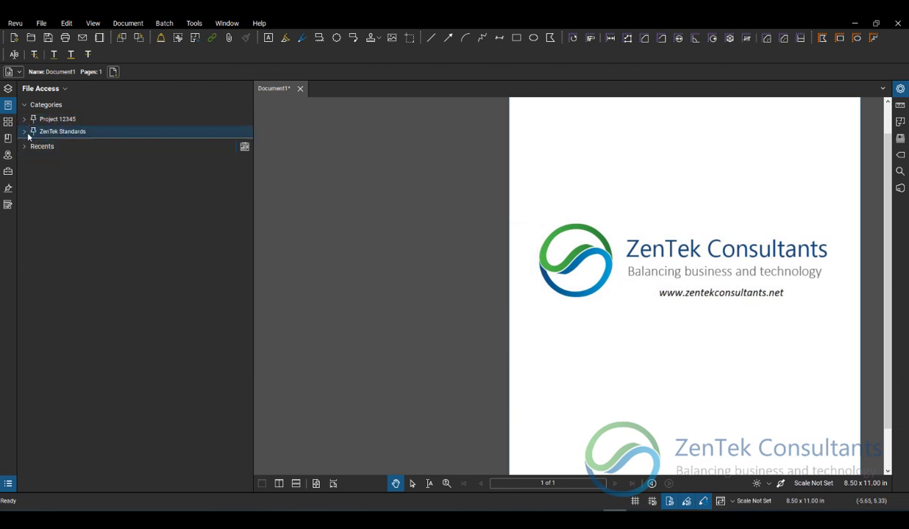
left_click(26, 122)
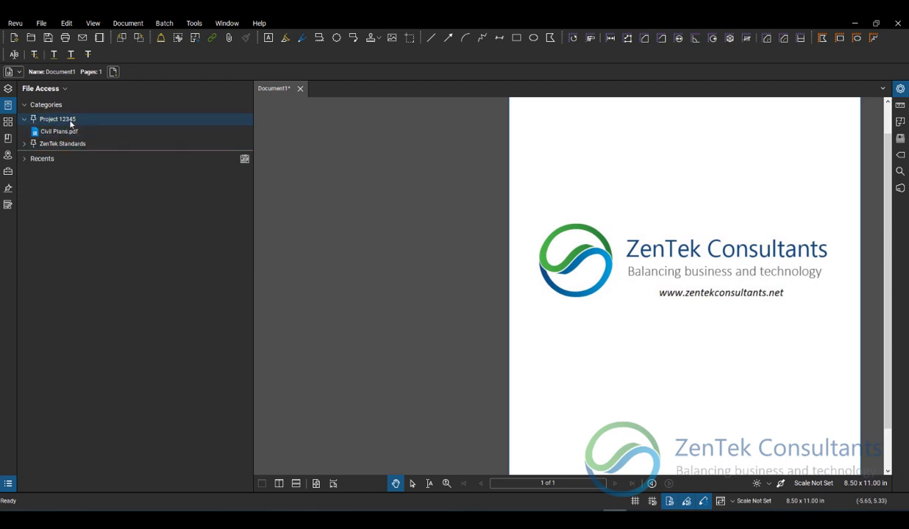
mouse_move(78, 134)
left_click(27, 147)
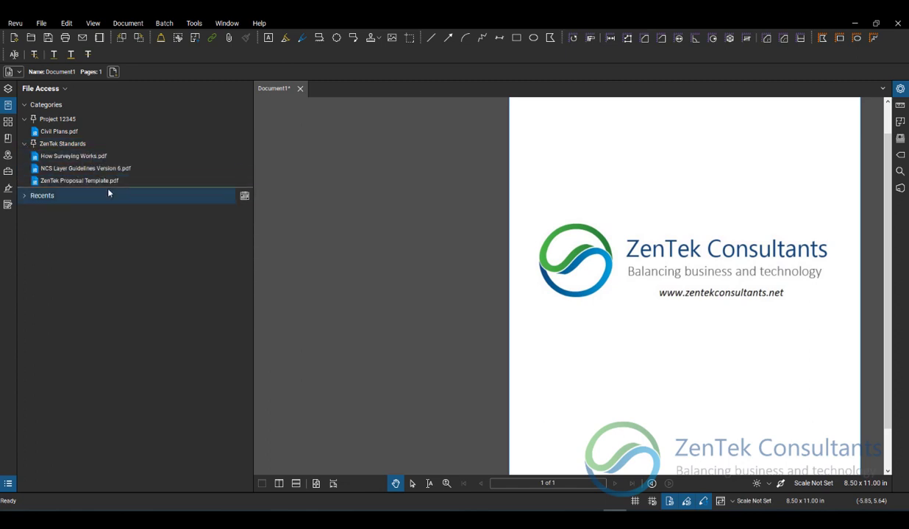
left_click(8, 105)
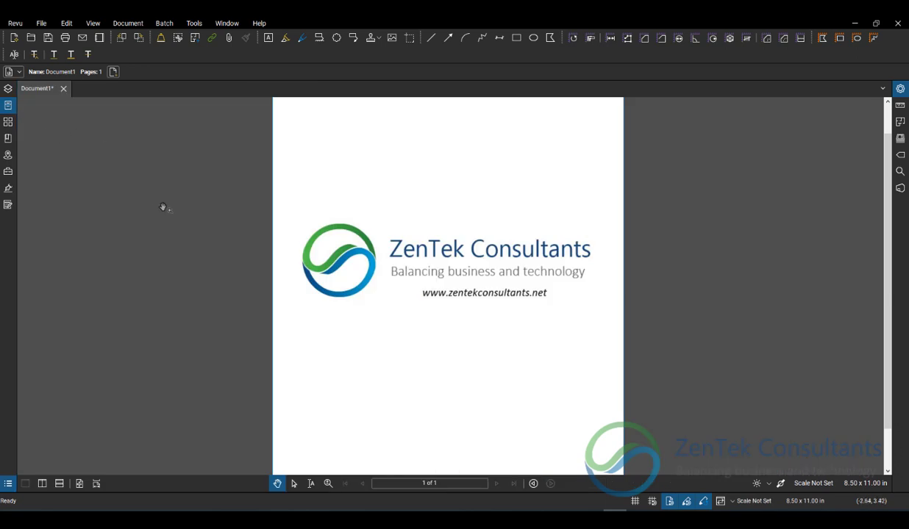